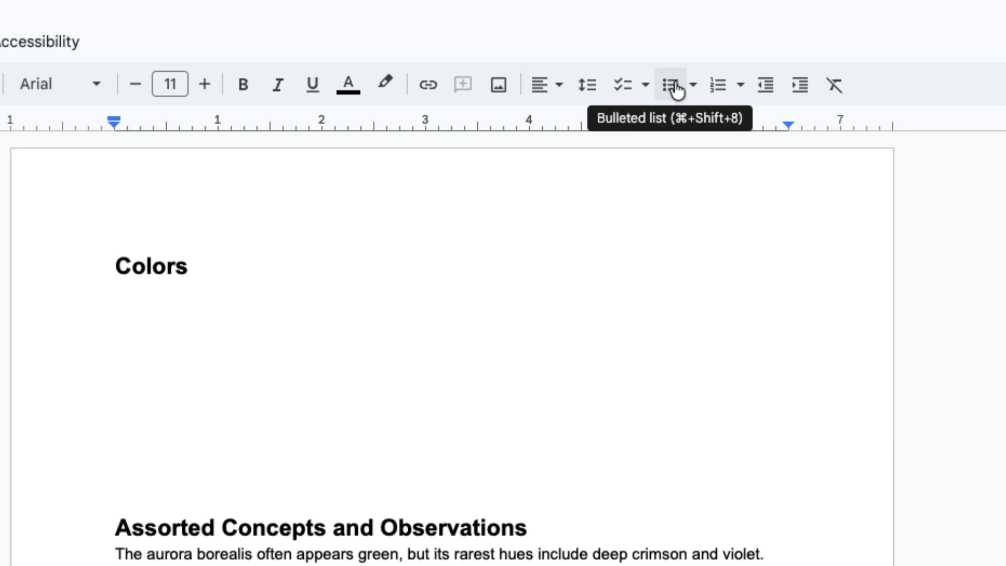
Start a bulleted list under the Colors heading using the arrowhead, hollow circle and square bullet style
click(673, 85)
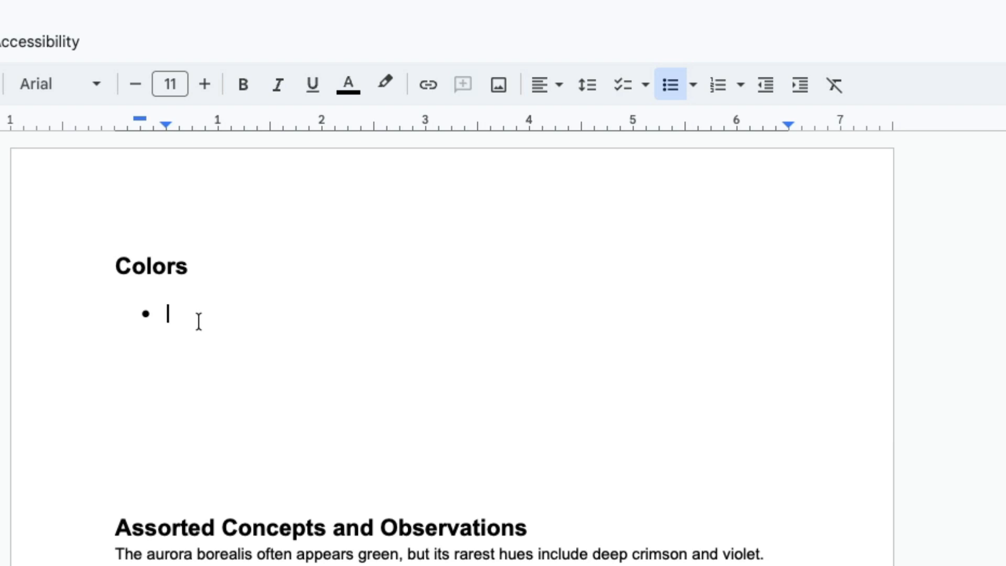
click(693, 85)
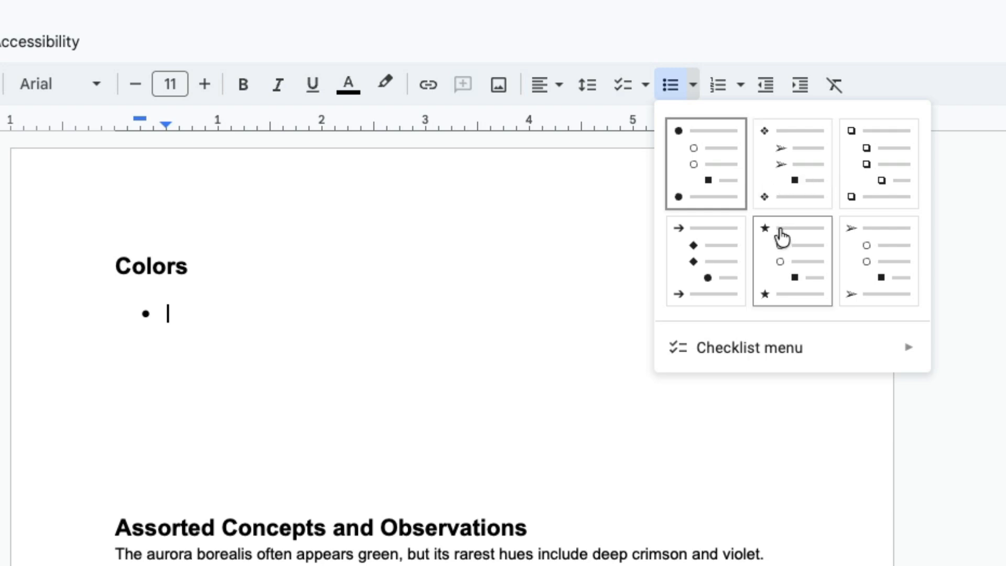
click(891, 273)
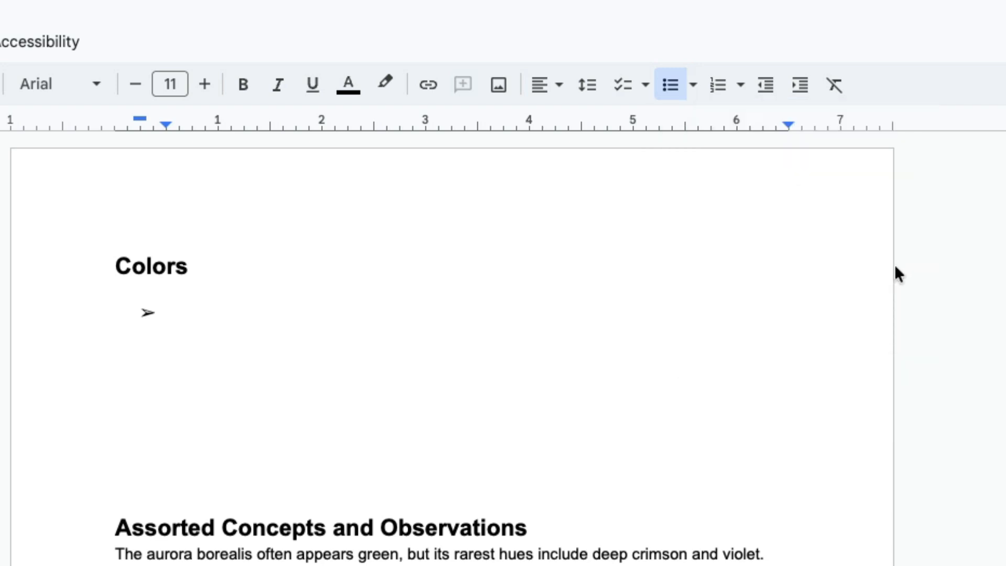
Enter Red, Green, Blue and Yellow as separate items in the Colors bulleted list
text(Red)
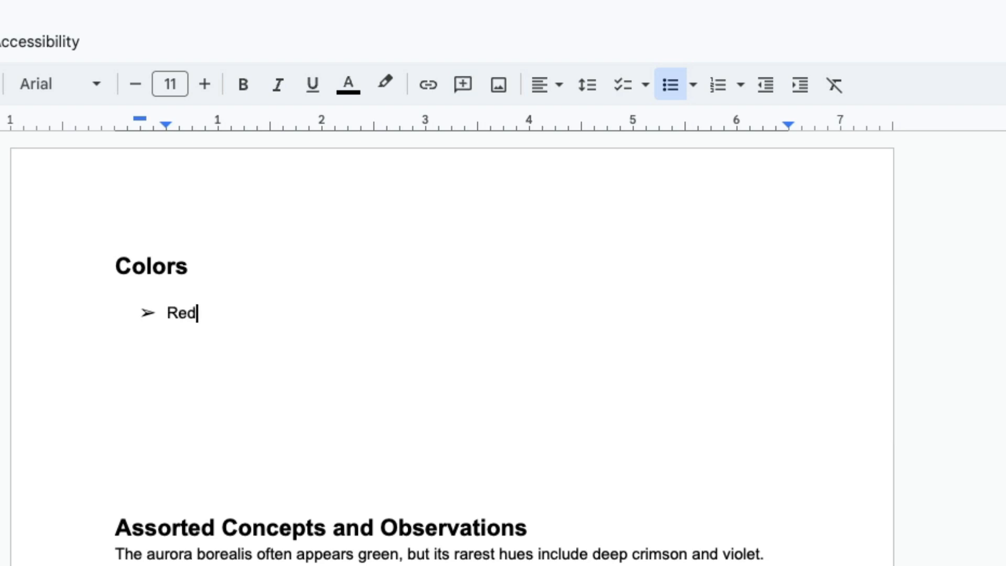
key(Return)
text(Green)
key(Return)
text(Blue)
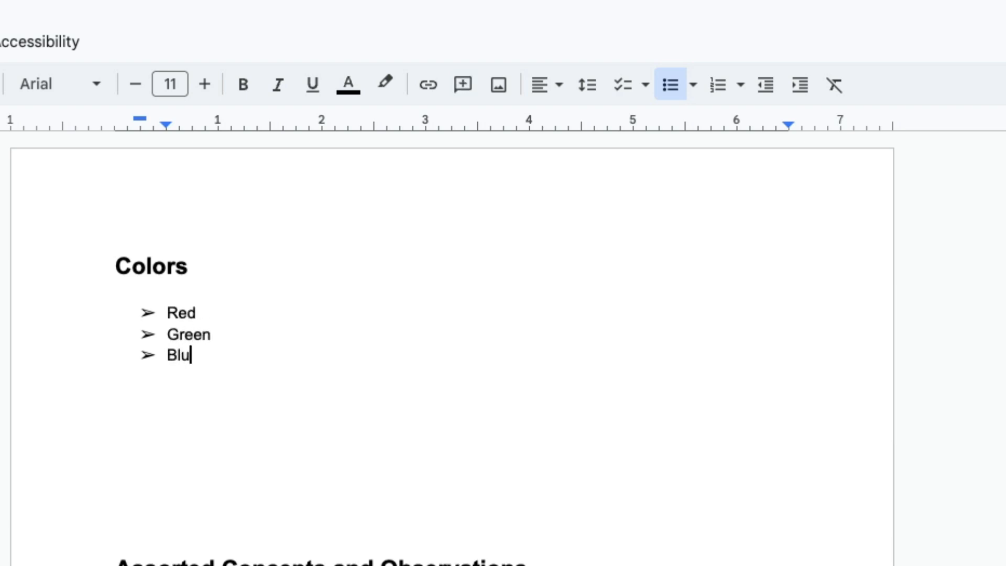
key(Return)
text(Yellow)
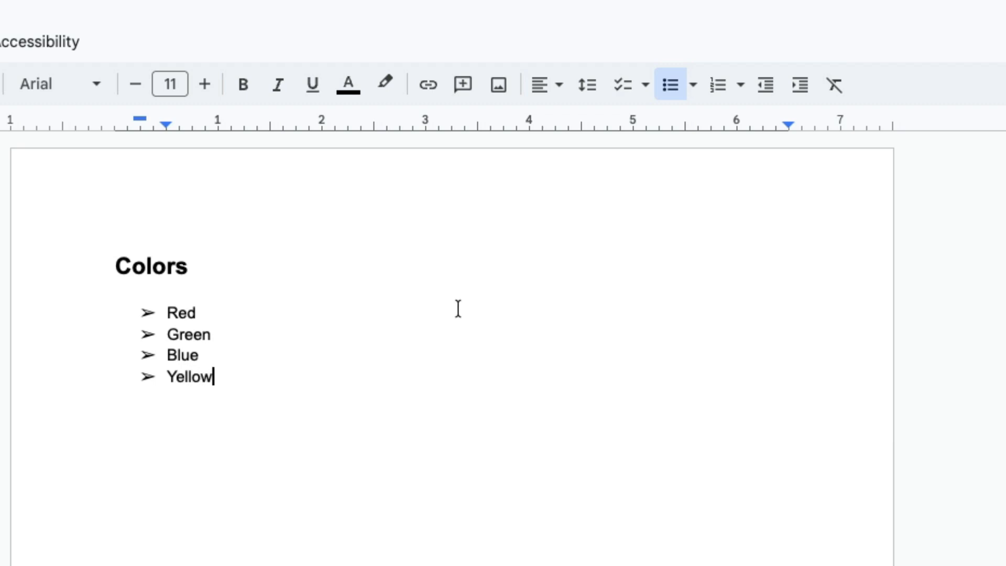
Add second-level bullets 1, 2, 3 and 4 beneath the Red item
key(Up)
key(Up)
key(Up)
key(Return)
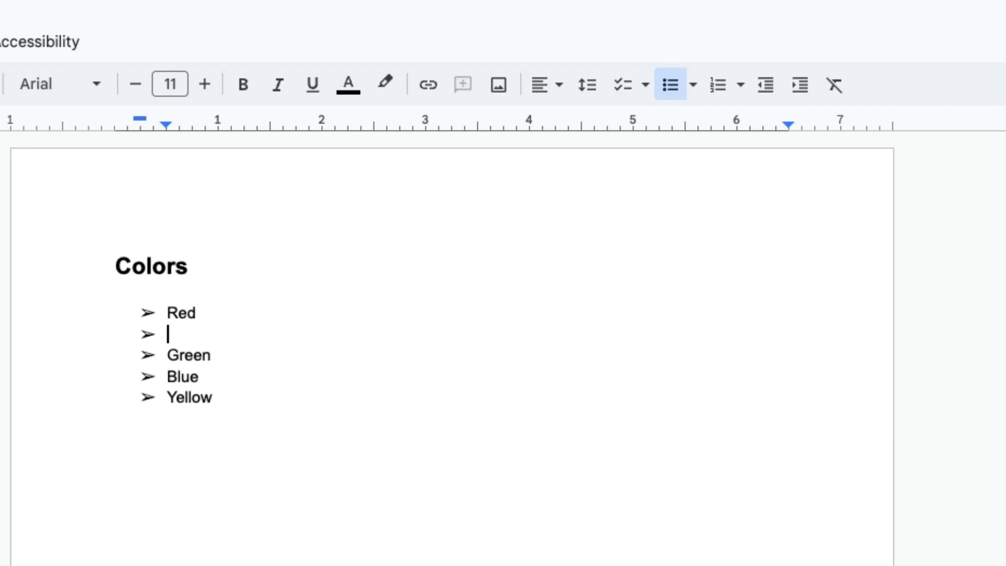
key(Tab)
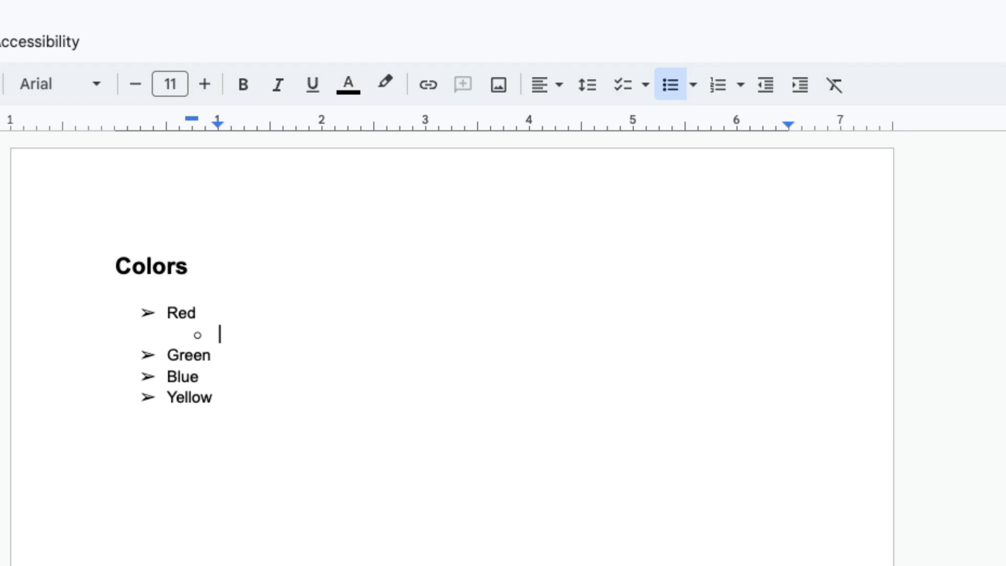
text(1)
key(Return)
text(2)
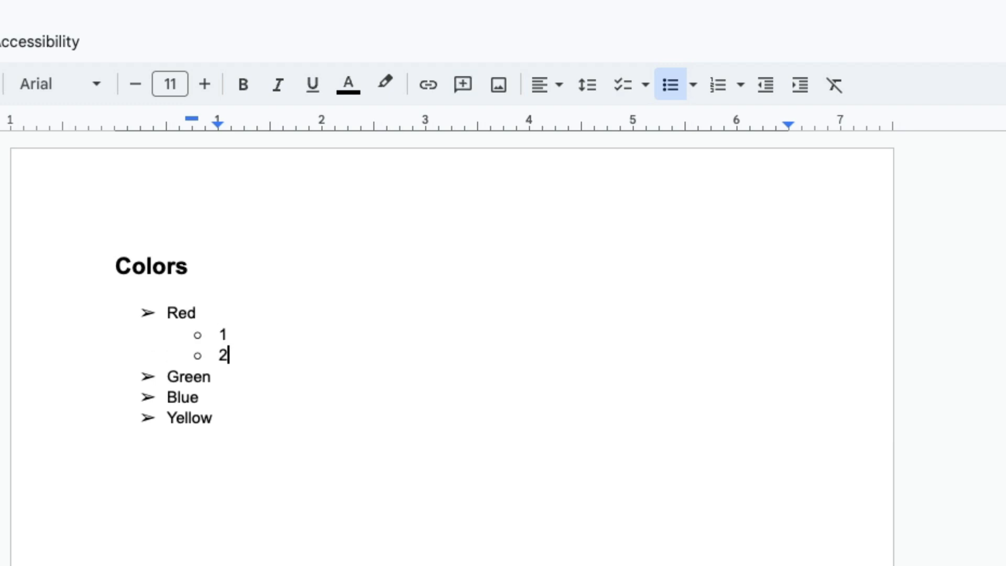
key(Return)
text(3)
key(Return)
text(4)
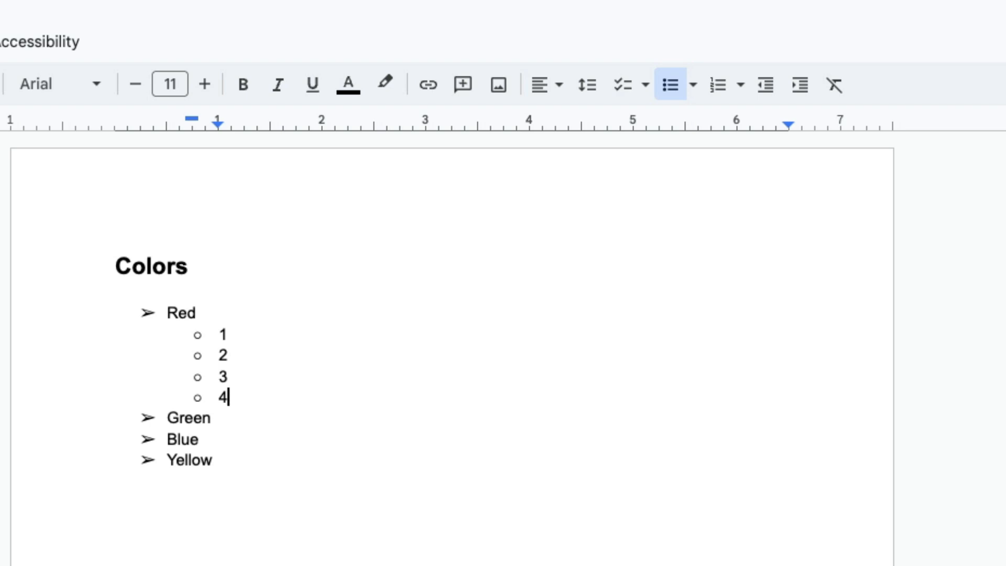
Add third-level bullets a, b, c and d beneath sub-item 4
key(Return)
key(Tab)
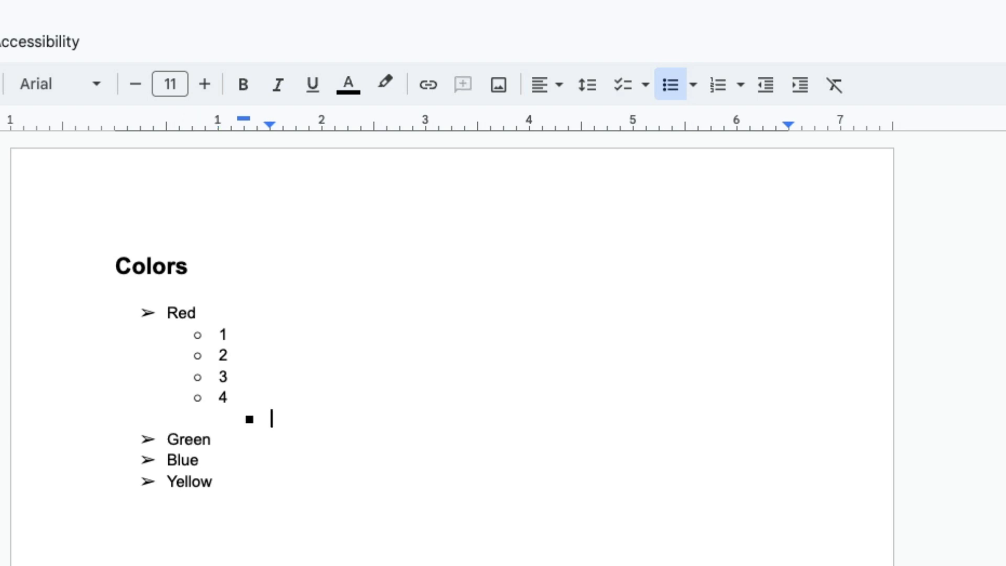
text(a)
key(Return)
text(b)
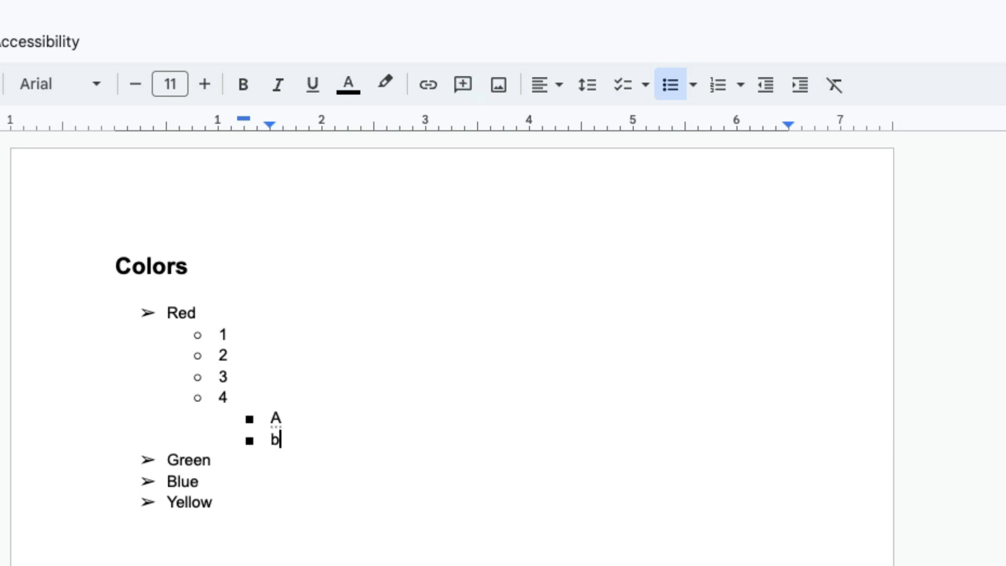
key(Return)
text(c)
key(Return)
text(d)
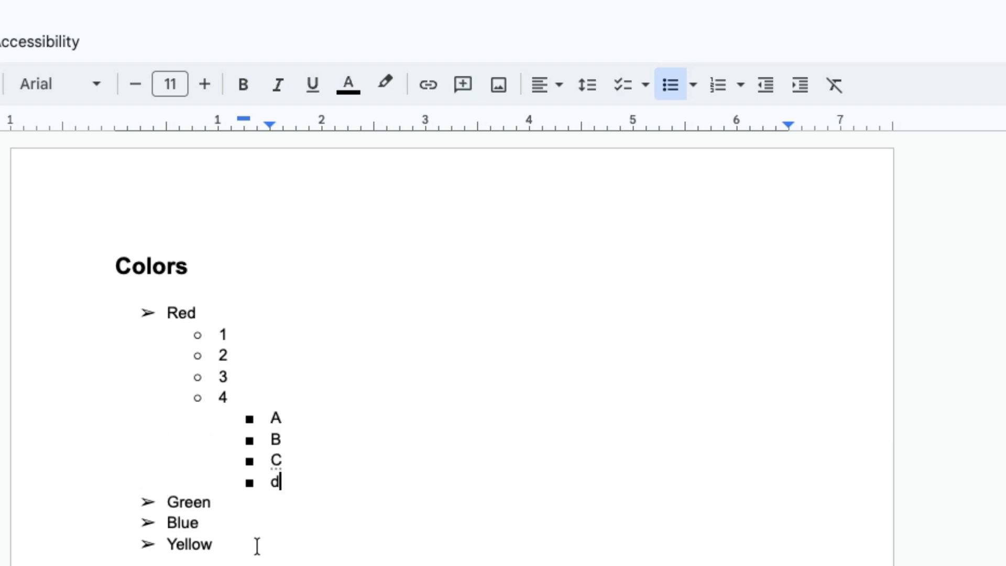
Change the entire Colors list to the solid disc, hollow circle and square bullet style
drag(254, 546, 136, 316)
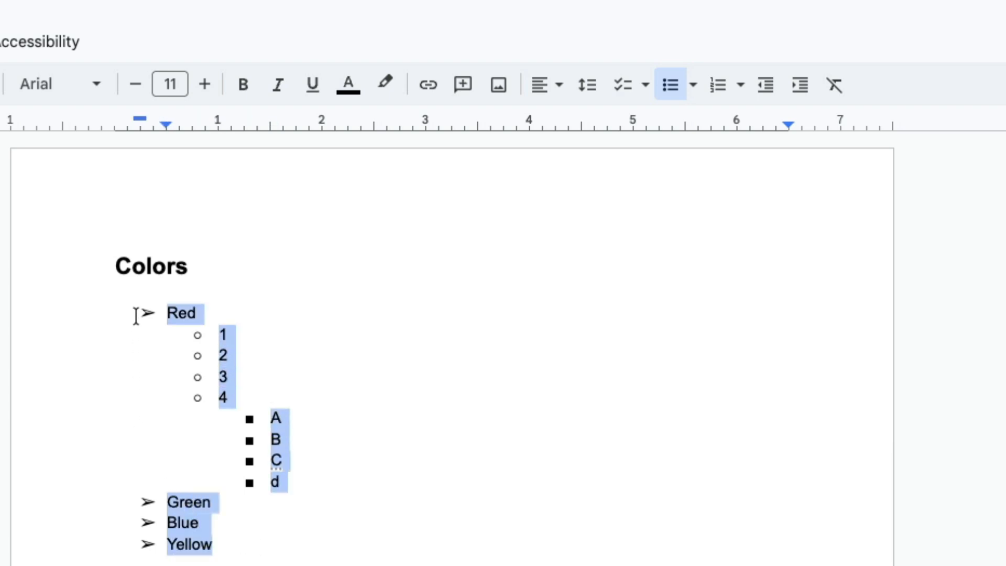
click(693, 86)
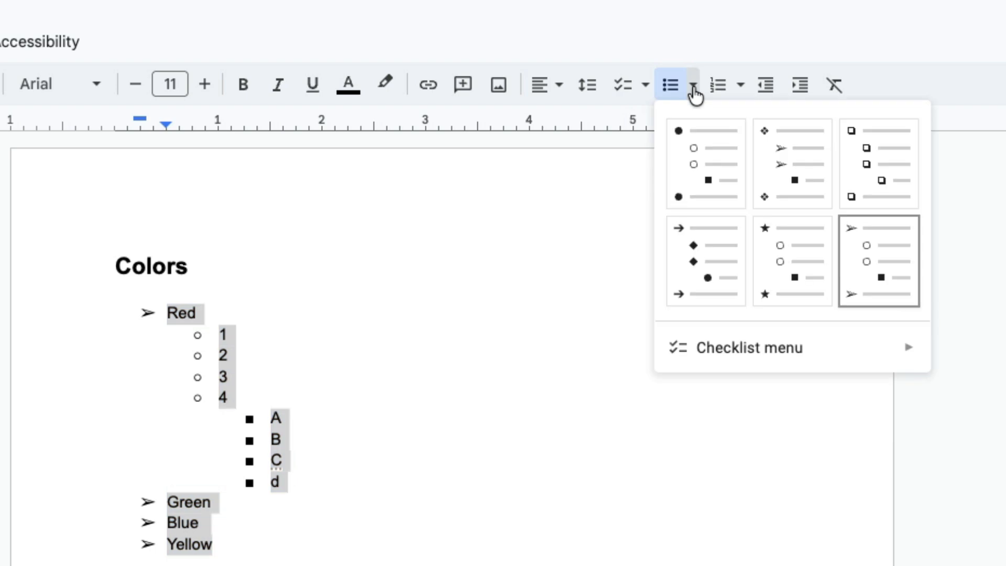
click(700, 169)
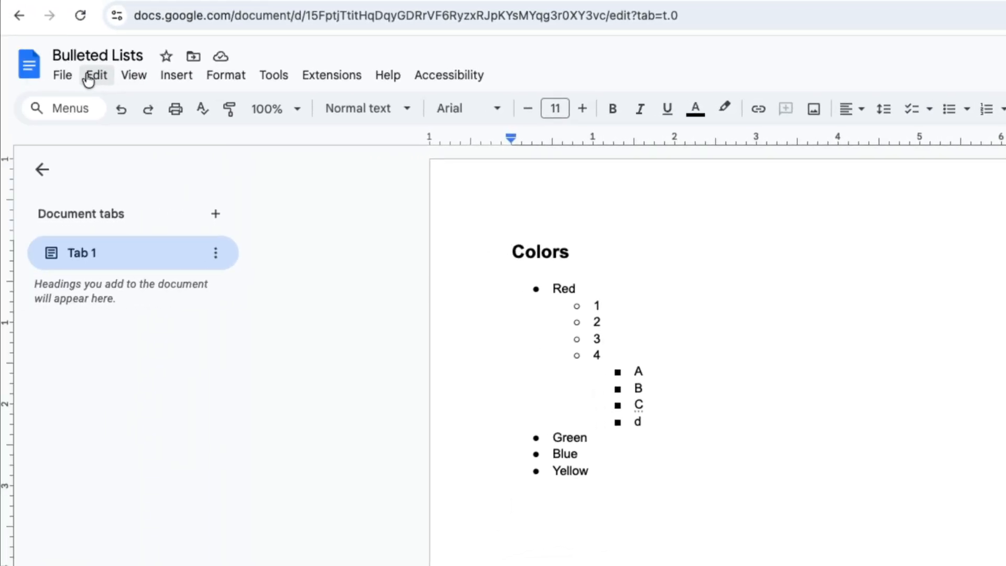
click(238, 81)
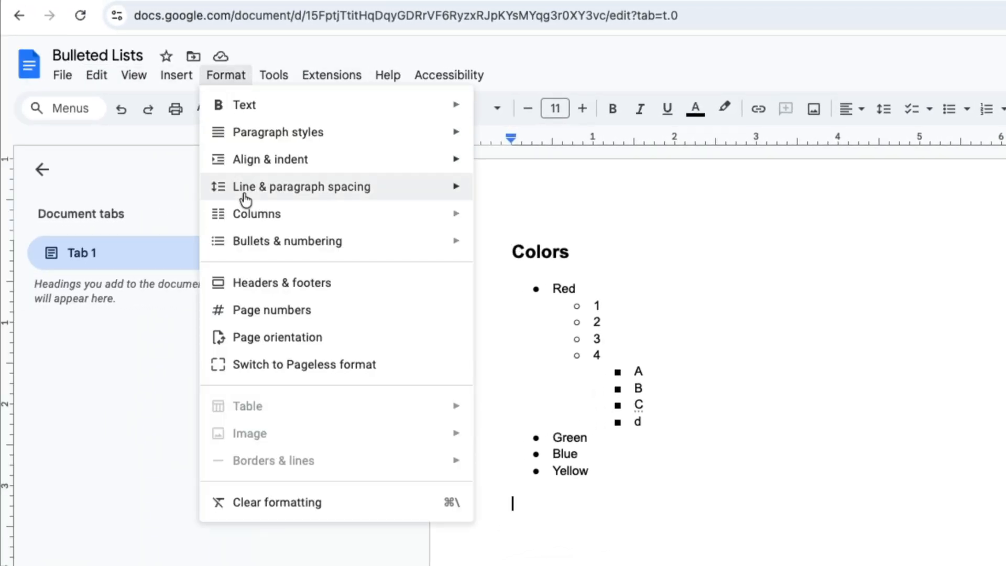
mouse_move(247, 248)
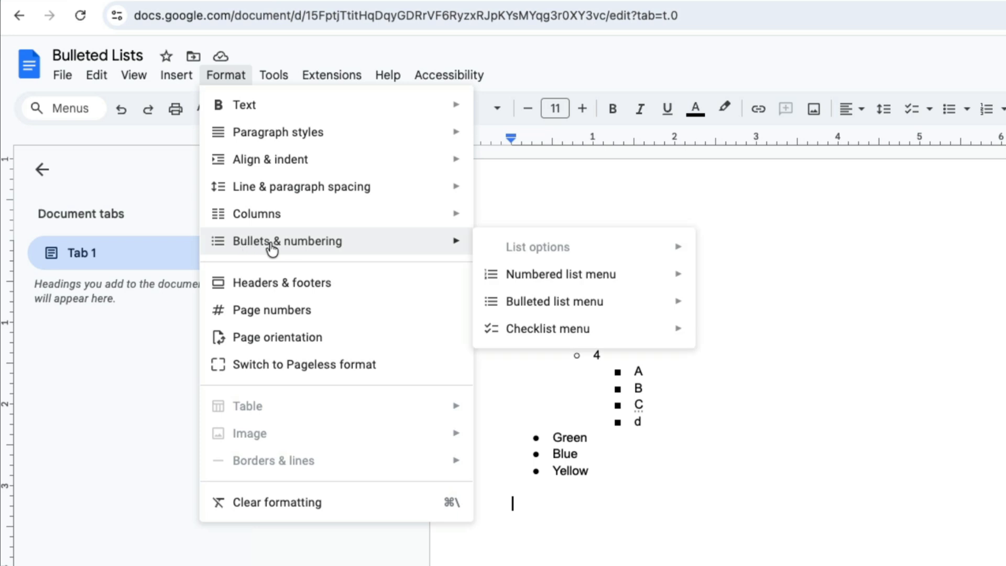
mouse_move(602, 303)
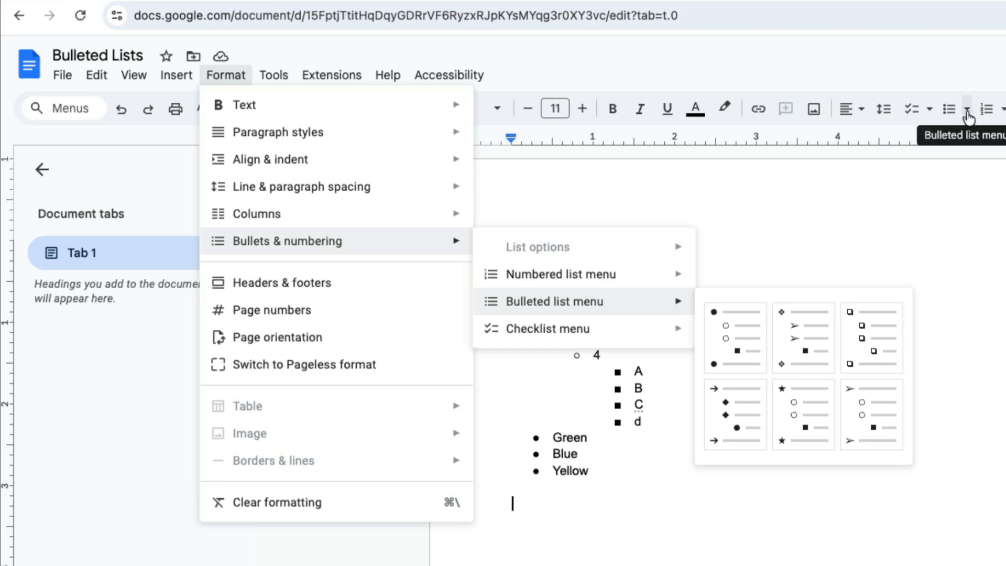
click(805, 518)
Convert all the paragraphs under Assorted Concepts and Observations into a bulleted list
scroll(803, 521, down, 3)
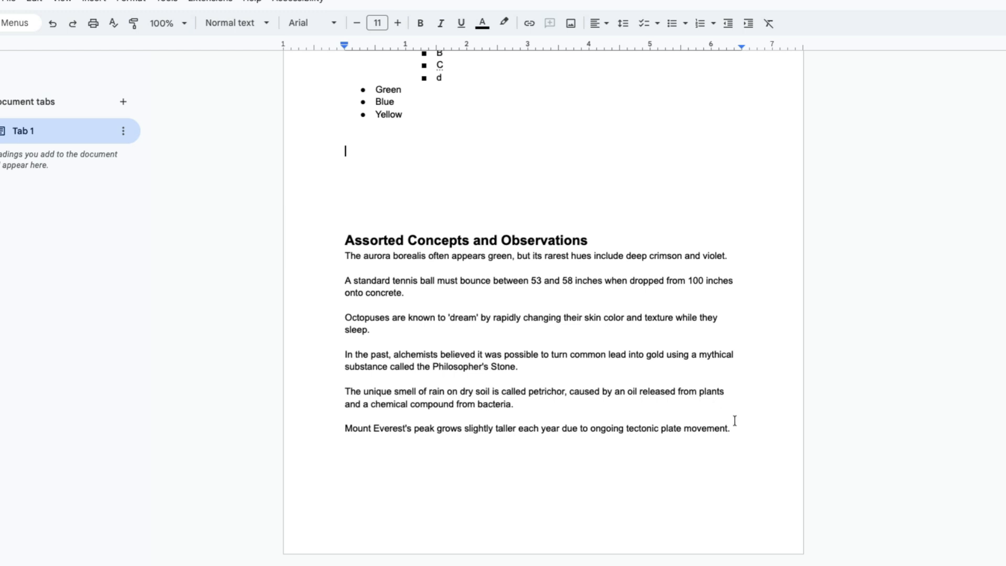
drag(734, 427, 346, 256)
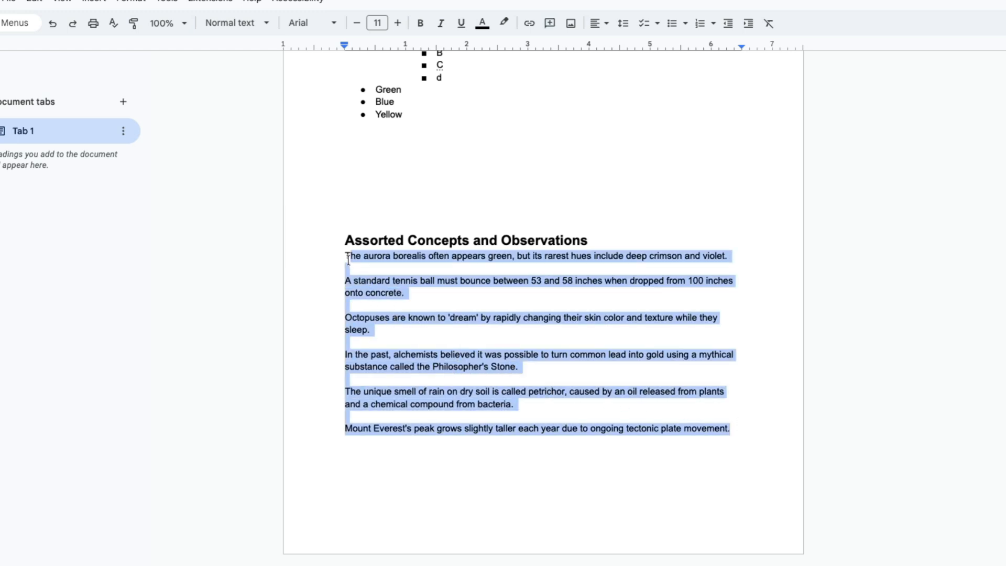
click(686, 23)
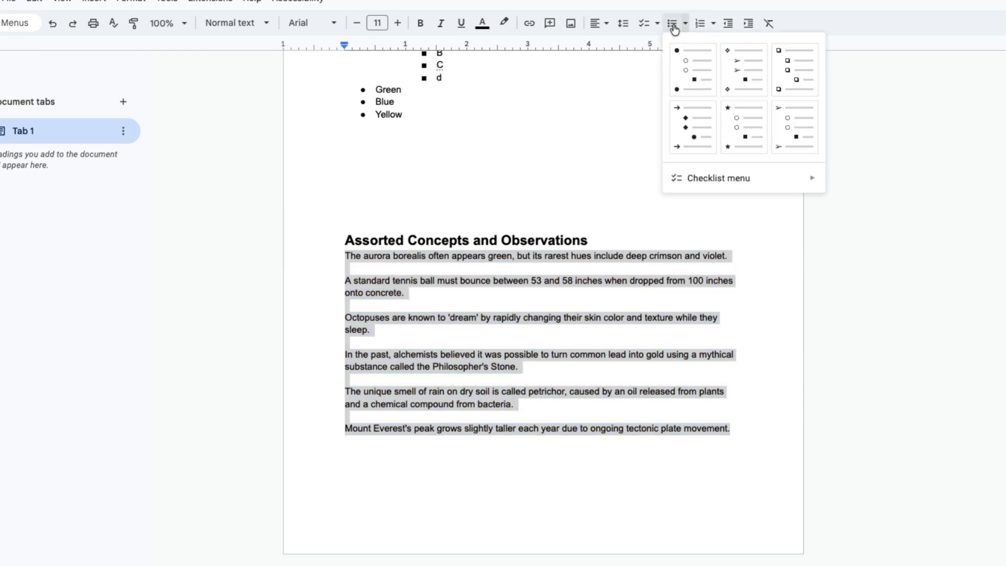
click(672, 24)
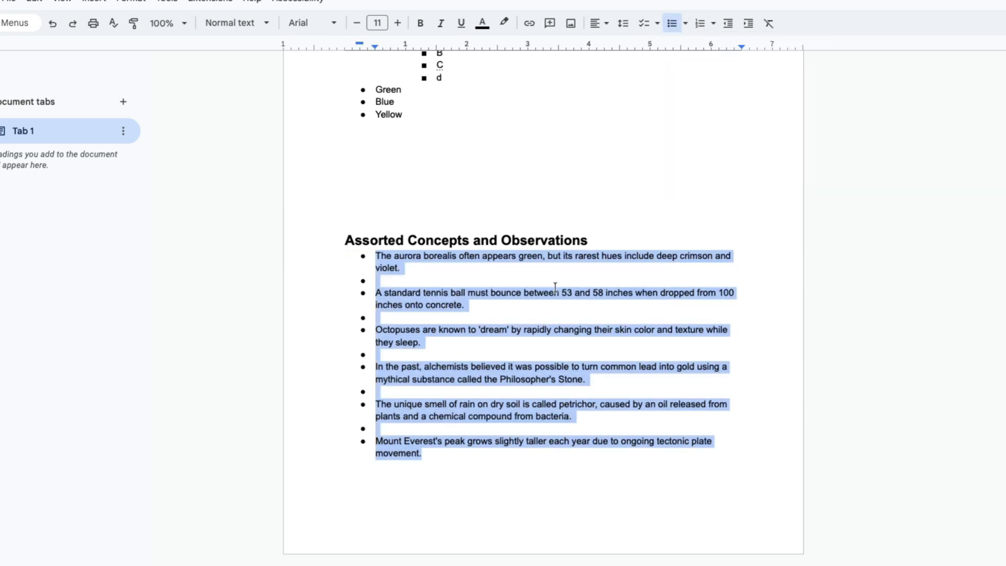
click(530, 320)
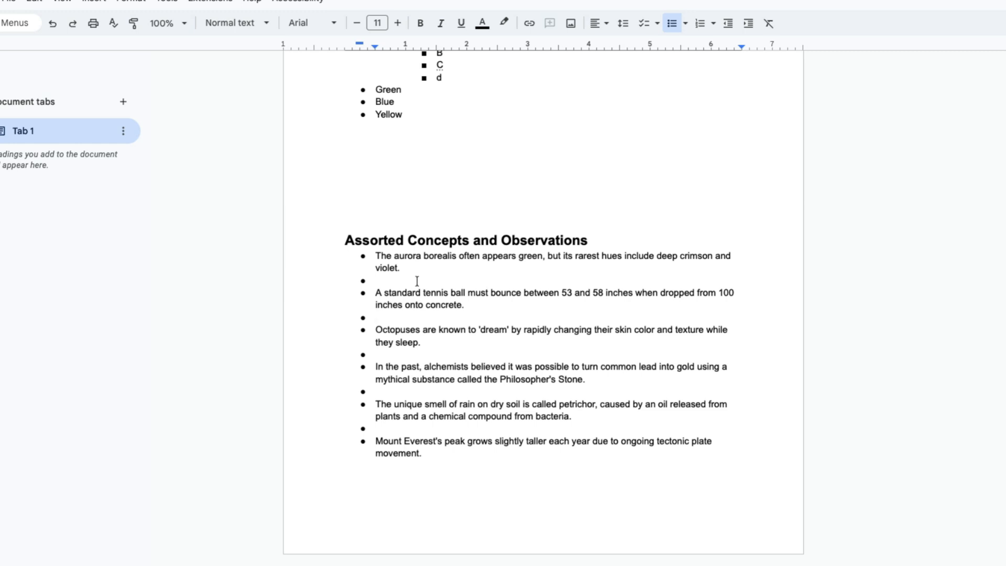
Remove the bullets from the five blank lines between the Assorted Concepts and Observations items, keeping the spacing
click(414, 282)
key(BackSpace)
click(381, 315)
key(BackSpace)
click(388, 355)
key(BackSpace)
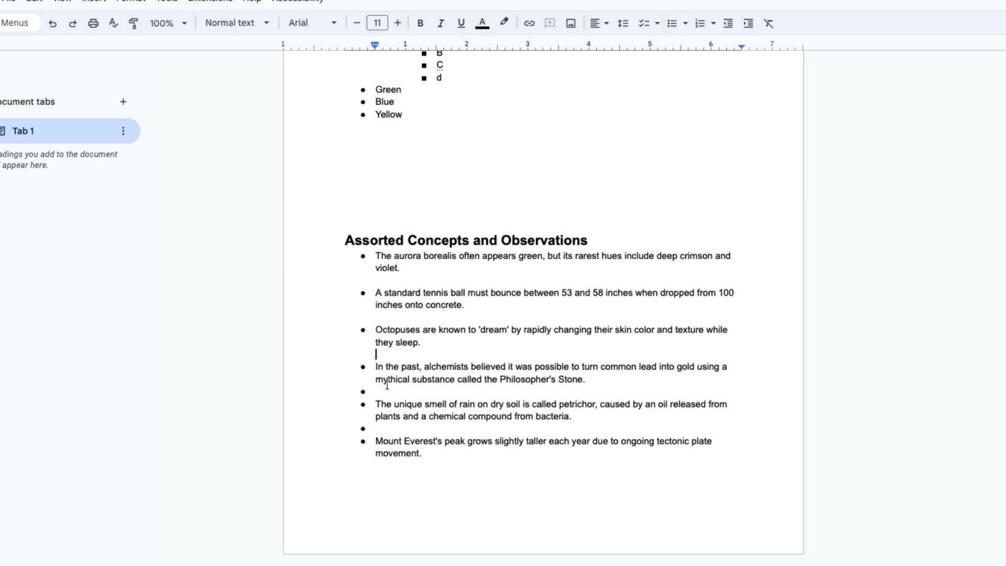
click(387, 389)
key(BackSpace)
click(389, 428)
key(BackSpace)
Remove the bullet formatting from all the Assorted Concepts and Observations paragraphs
drag(442, 455, 369, 260)
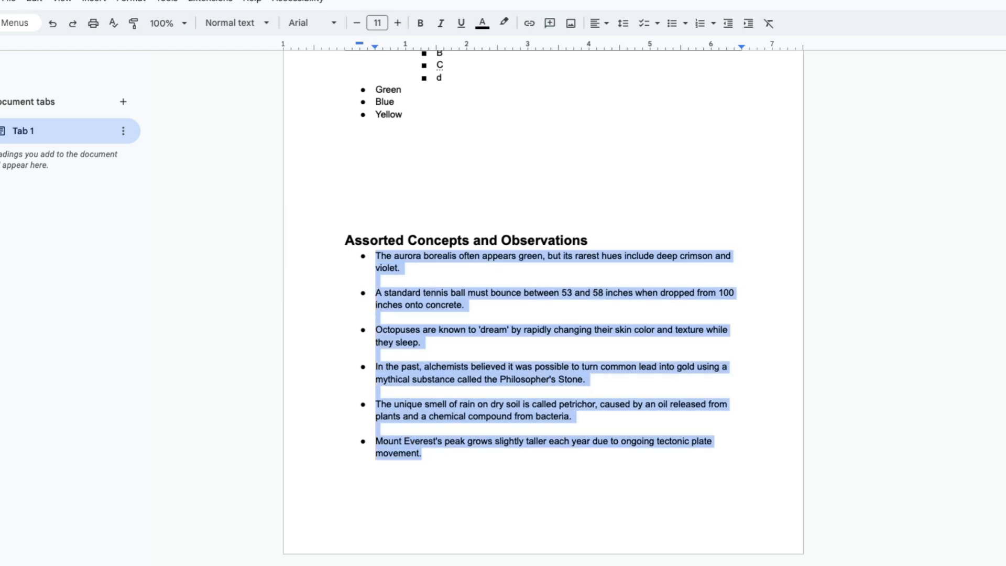
click(673, 24)
click(673, 24)
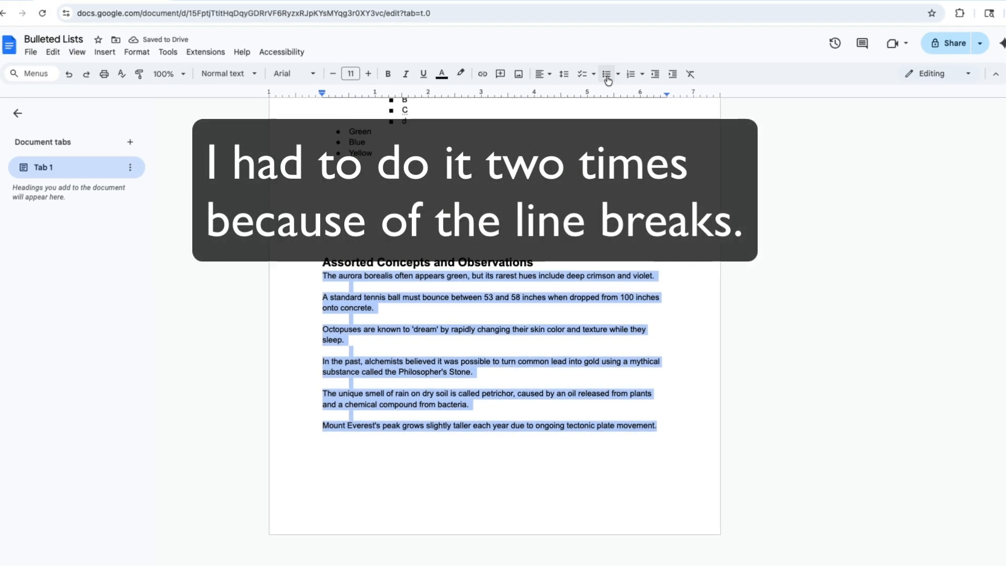
click(462, 393)
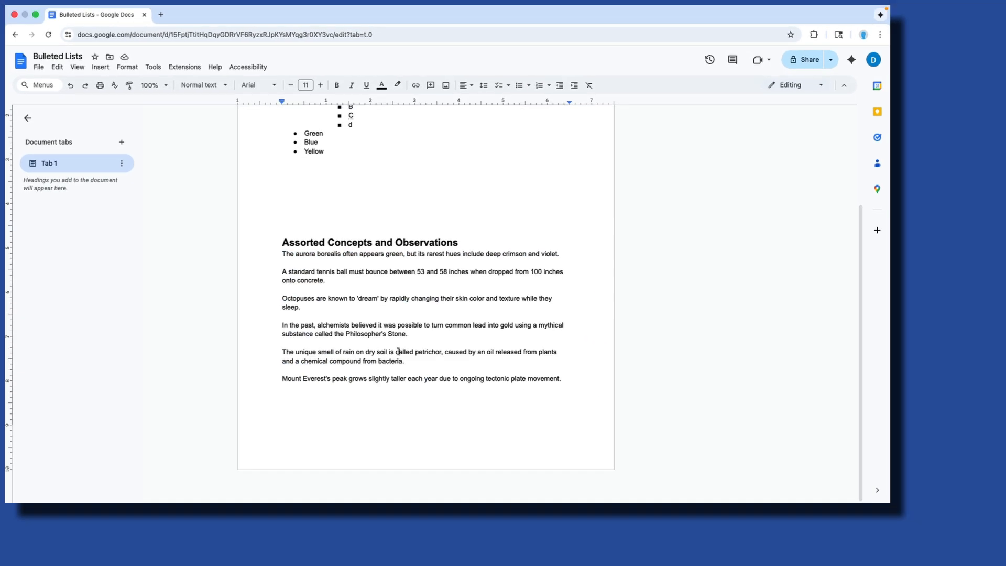